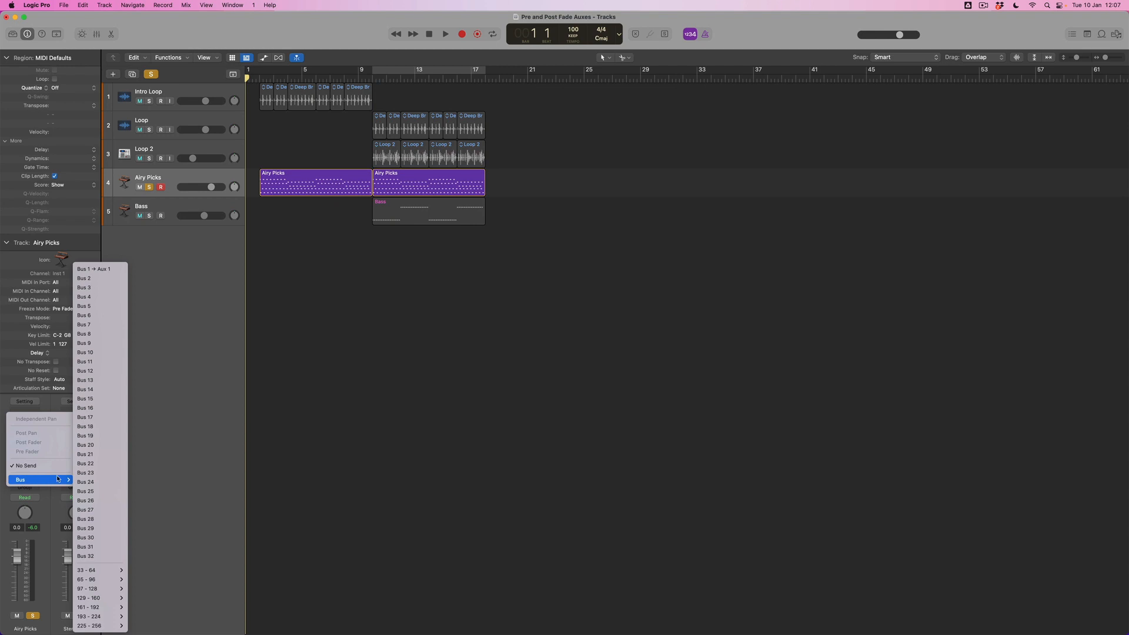
Step: Send the Airy Picks channel to Bus 2 at 0.0 dB and insert ChromaVerb on the resulting aux channel
{"action": "left_click", "coordinate": [102, 279]}
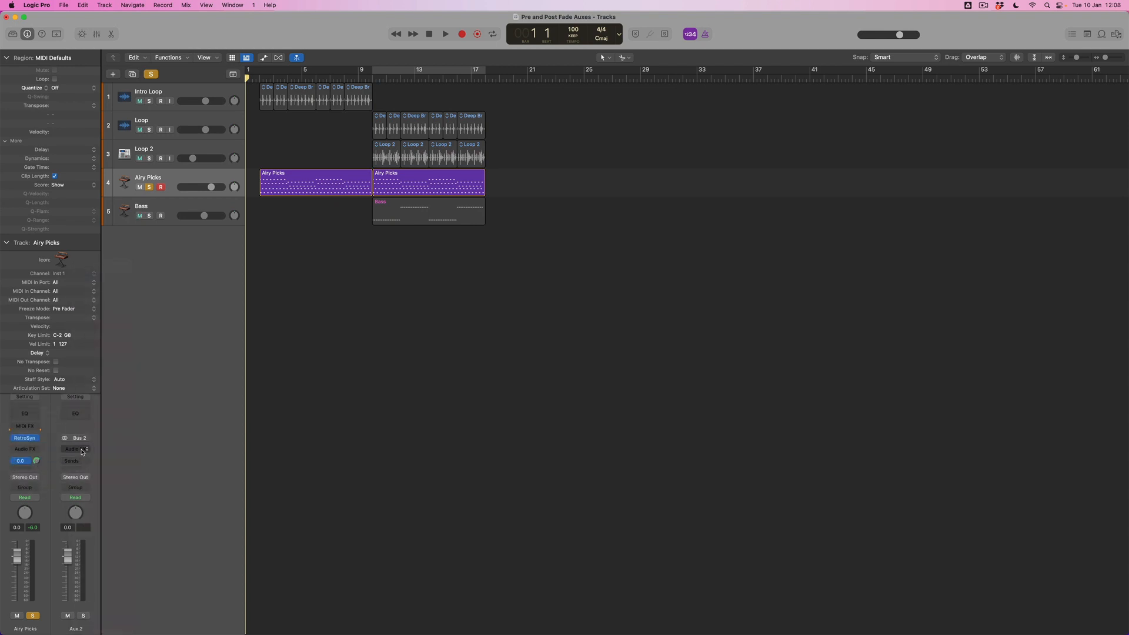
{"action": "left_click", "coordinate": [86, 450]}
{"action": "mouse_move", "coordinate": [99, 552]}
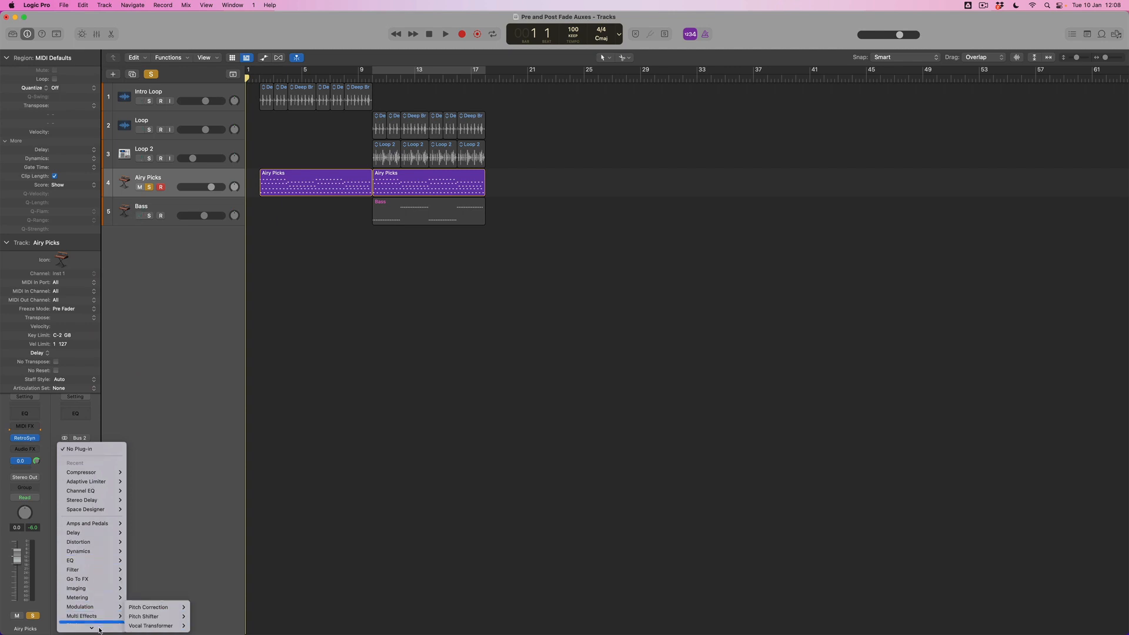
{"action": "mouse_move", "coordinate": [101, 586]}
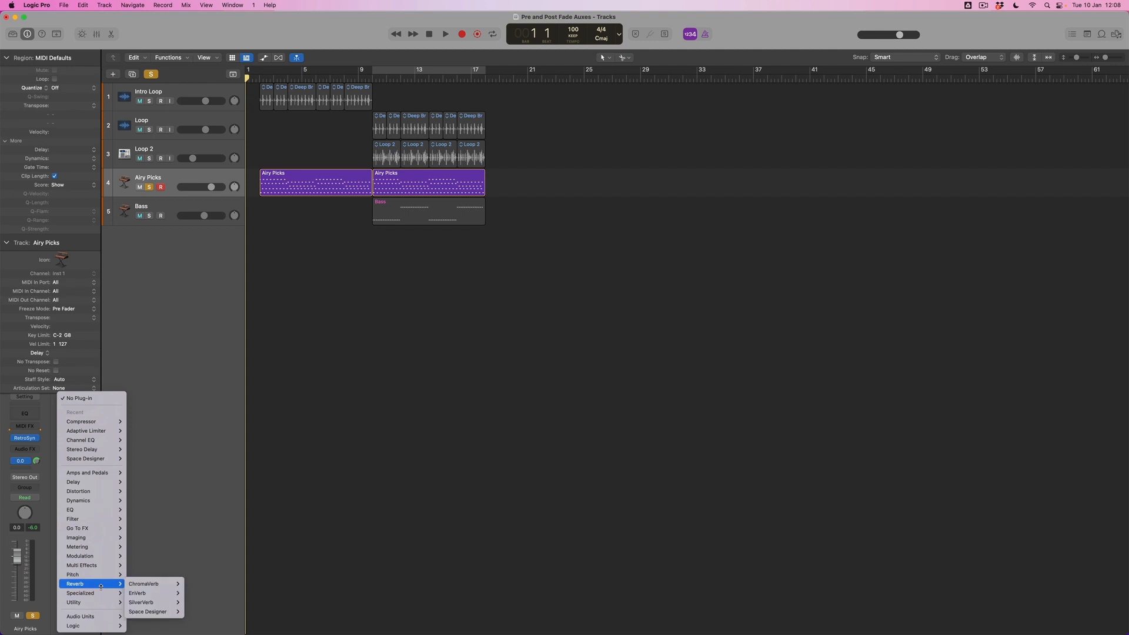
{"action": "left_click", "coordinate": [198, 584]}
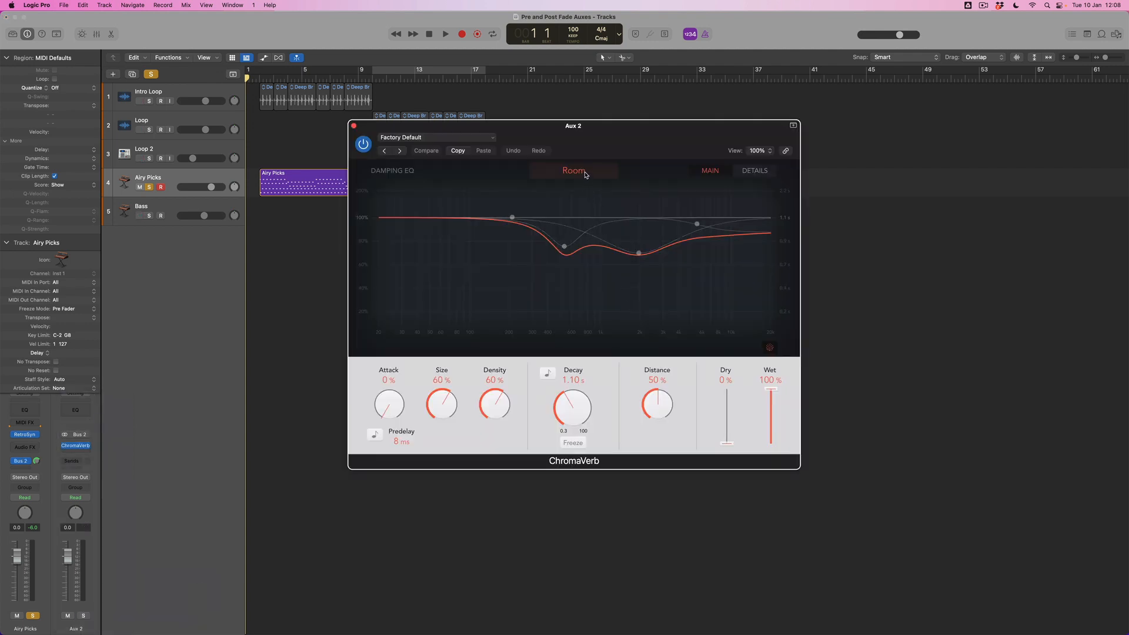
Step: Set ChromaVerb's room type to Airy with a 7.30 s decay and 0 ms predelay, and close the plug-in window
{"action": "left_click", "coordinate": [573, 171]}
{"action": "left_click", "coordinate": [575, 288]}
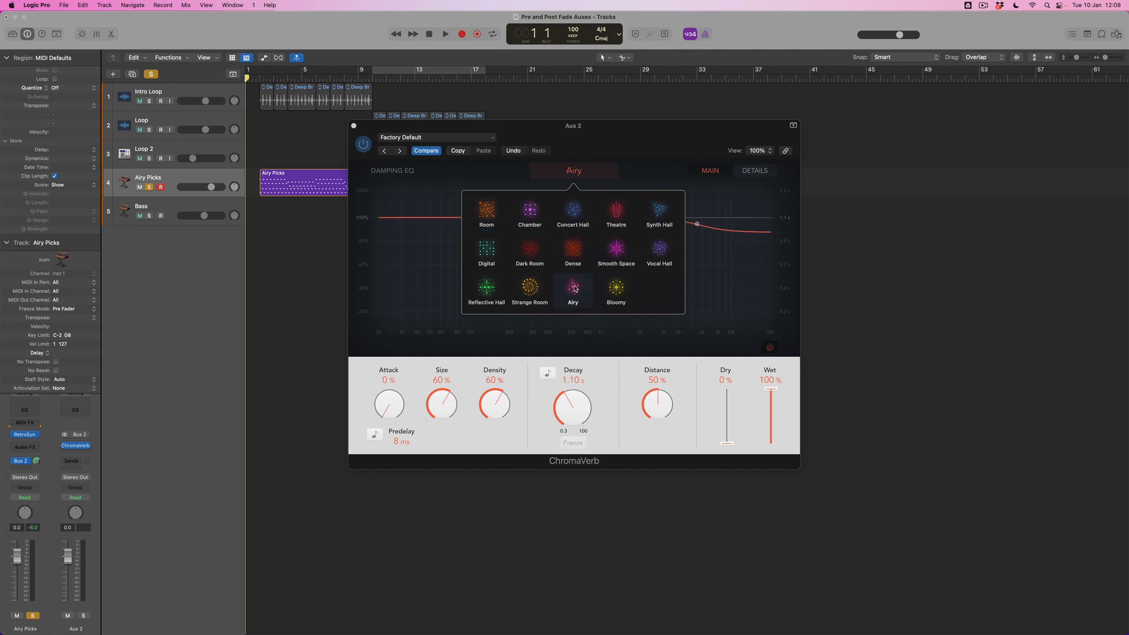
{"action": "left_click", "coordinate": [533, 436]}
{"action": "left_click_drag", "start_coordinate": [579, 412], "coordinate": [584, 375]}
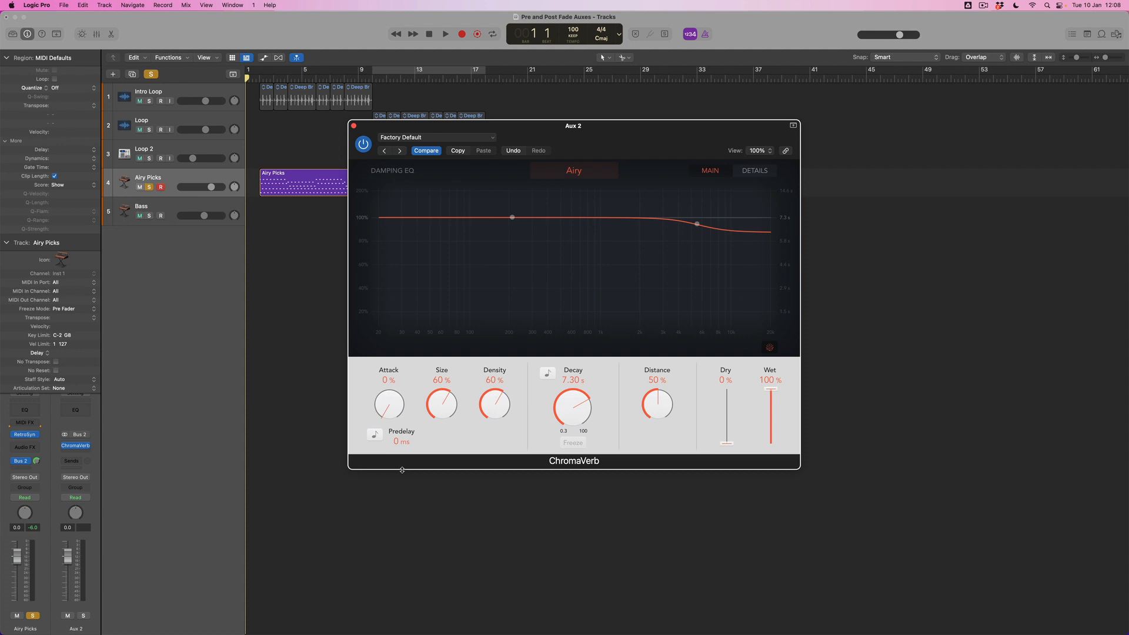
{"action": "left_click", "coordinate": [355, 127]}
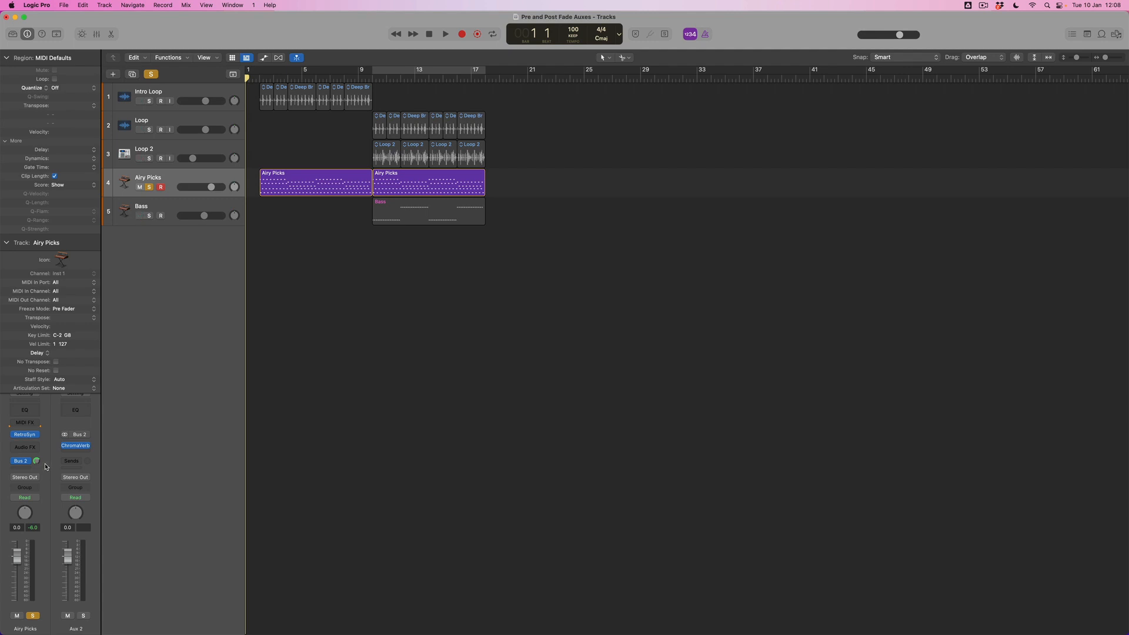
Step: Play the soloed Airy Picks track from the start to hear the reverb, and return the playhead to the beginning
{"action": "key", "text": "space"}
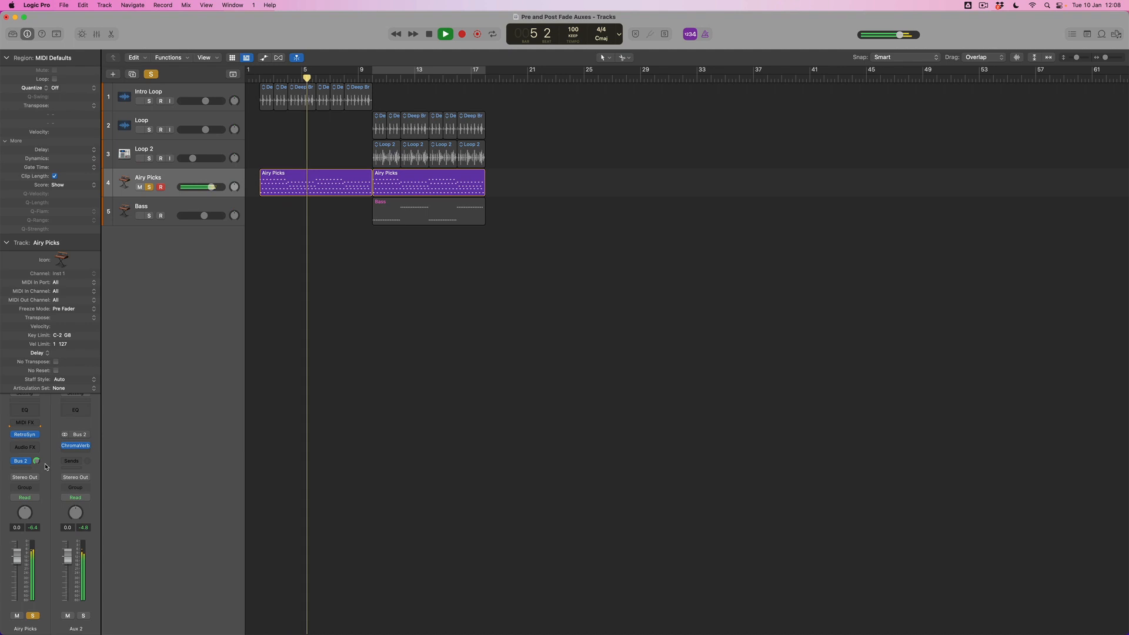
{"action": "key", "text": "space"}
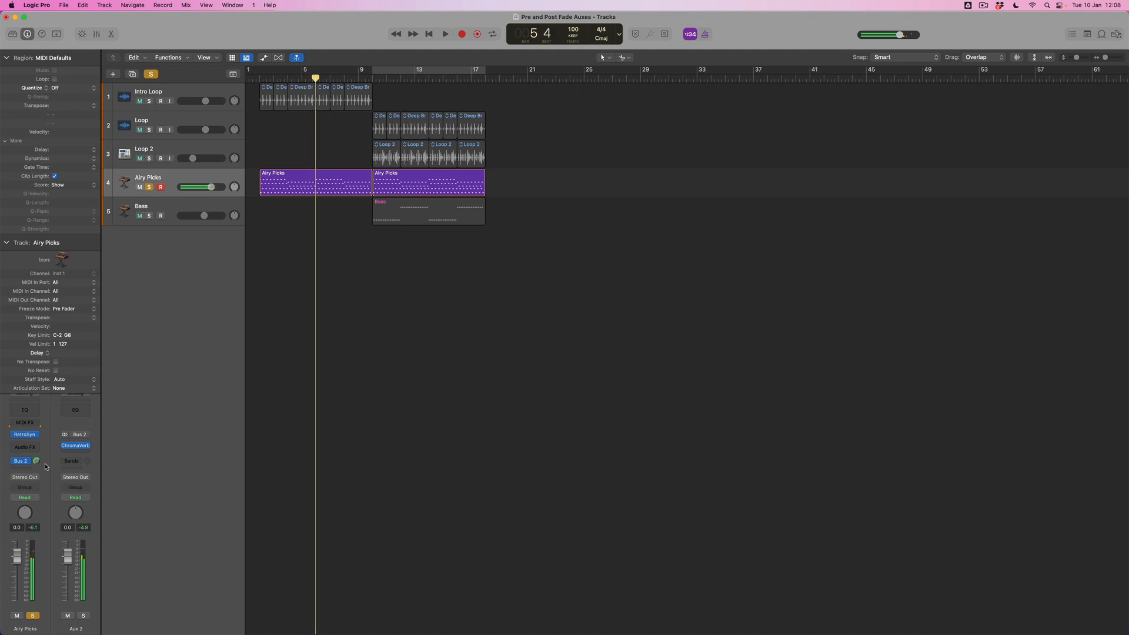
{"action": "key", "text": "Return"}
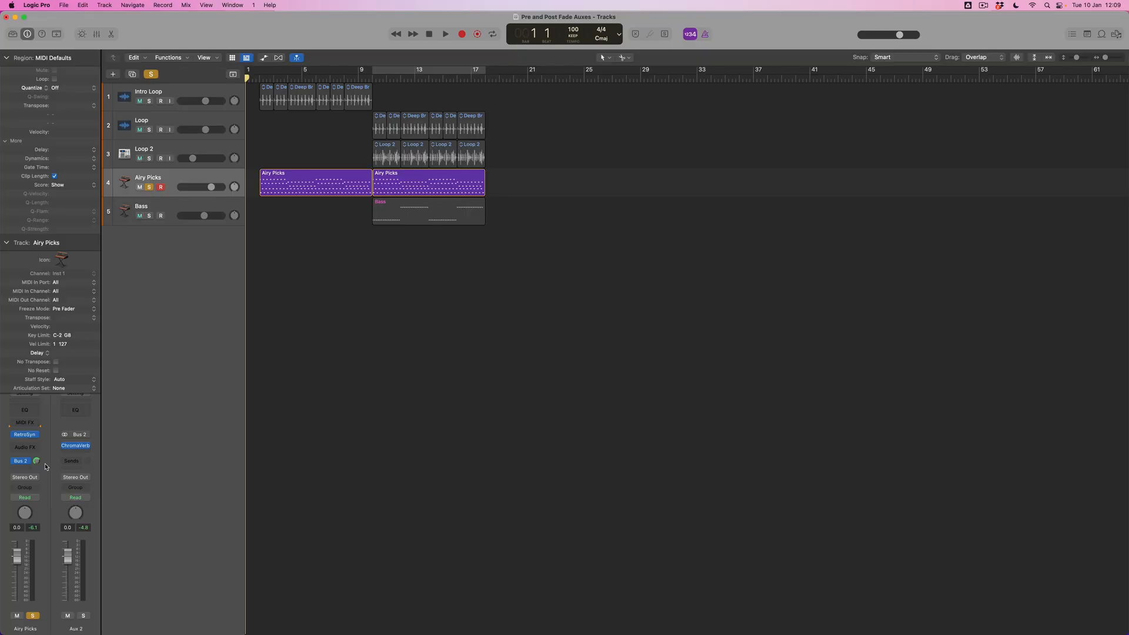
Step: Lower the Bus 2 send level on the Airy Picks channel and audition the reduced reverb
{"action": "left_click_drag", "start_coordinate": [36, 461], "coordinate": [47, 488]}
{"action": "left_click_drag", "start_coordinate": [37, 463], "coordinate": [39, 470]}
{"action": "key", "text": "space"}
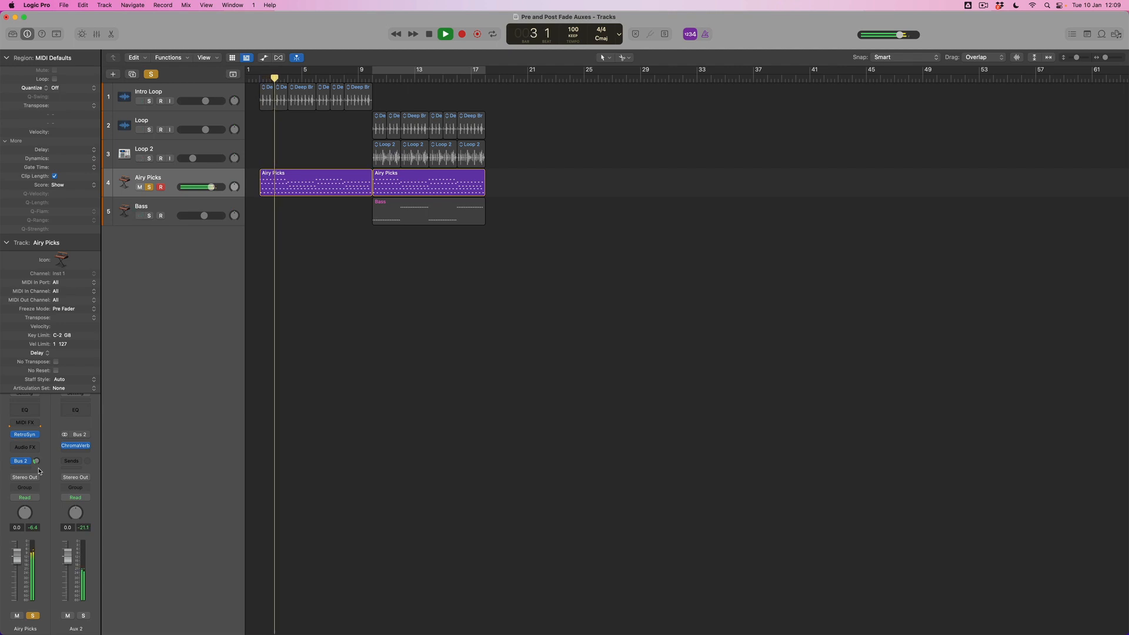
{"action": "key", "text": "space"}
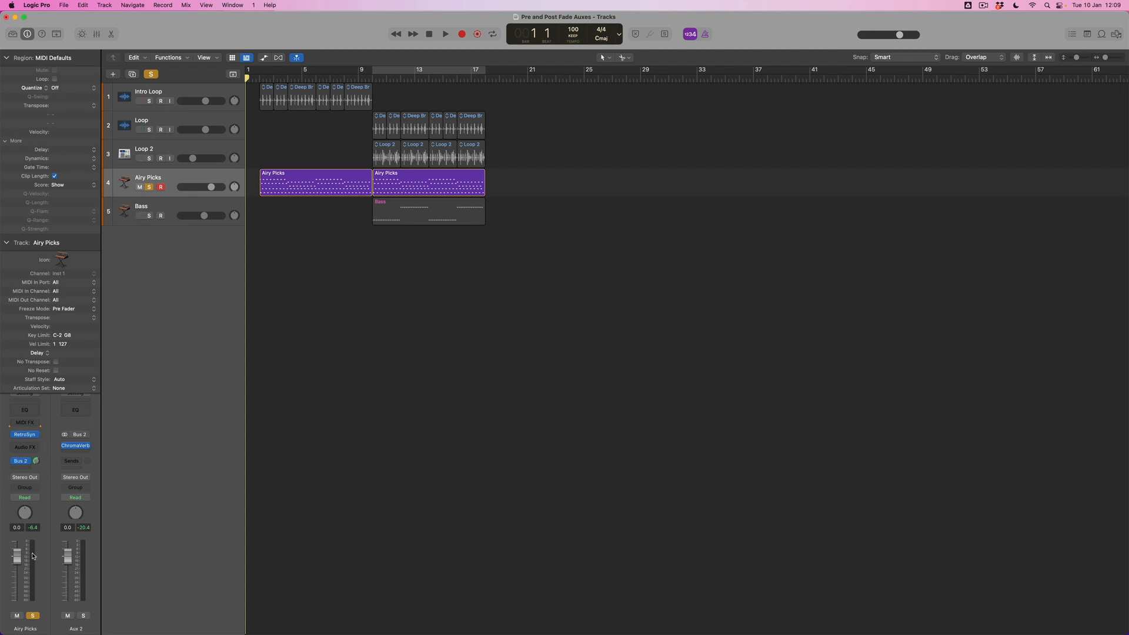
Step: Play the Airy Picks track while pulling its channel fader down to test the post-fader reverb send
{"action": "left_click_drag", "start_coordinate": [17, 559], "coordinate": [17, 560]}
{"action": "left_click_drag", "start_coordinate": [17, 557], "coordinate": [17, 557]}
{"action": "key", "text": "space"}
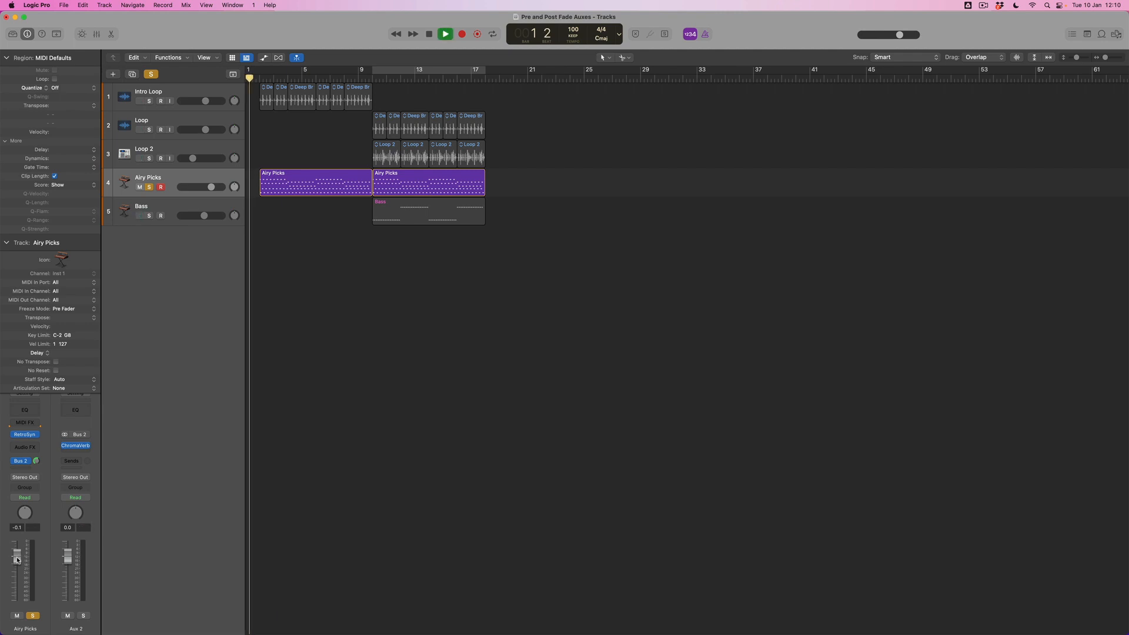
{"action": "left_click_drag", "start_coordinate": [18, 559], "coordinate": [18, 599]}
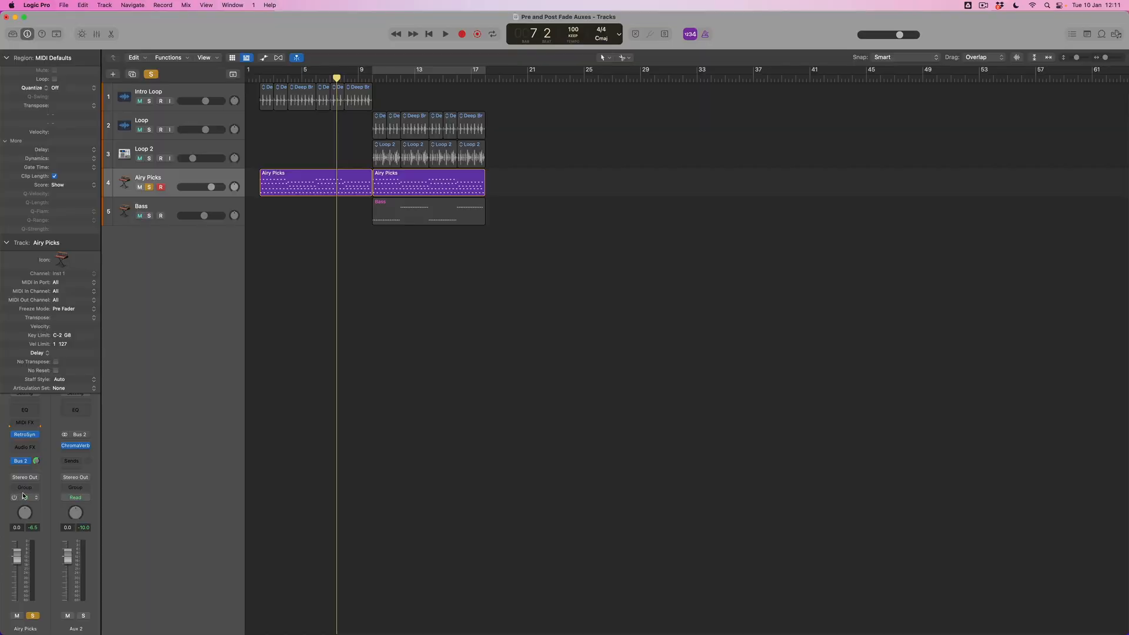
Step: Switch the Airy Picks Bus 2 send to Pre Fader and lower the channel fader to -90.0 dB
{"action": "left_click", "coordinate": [28, 462]}
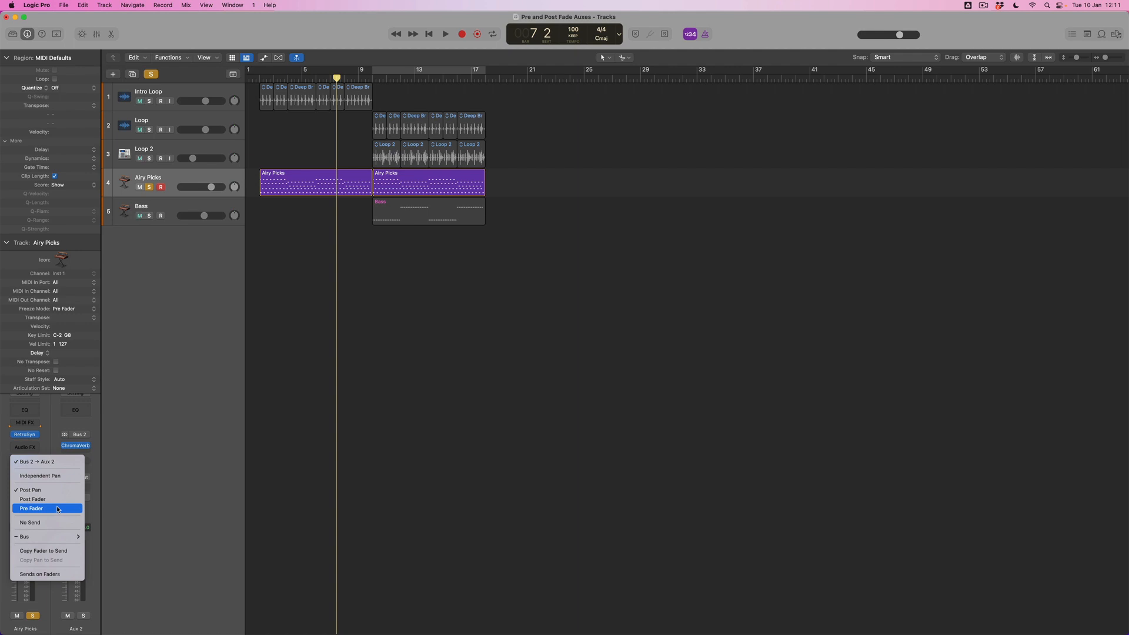
{"action": "left_click", "coordinate": [57, 509]}
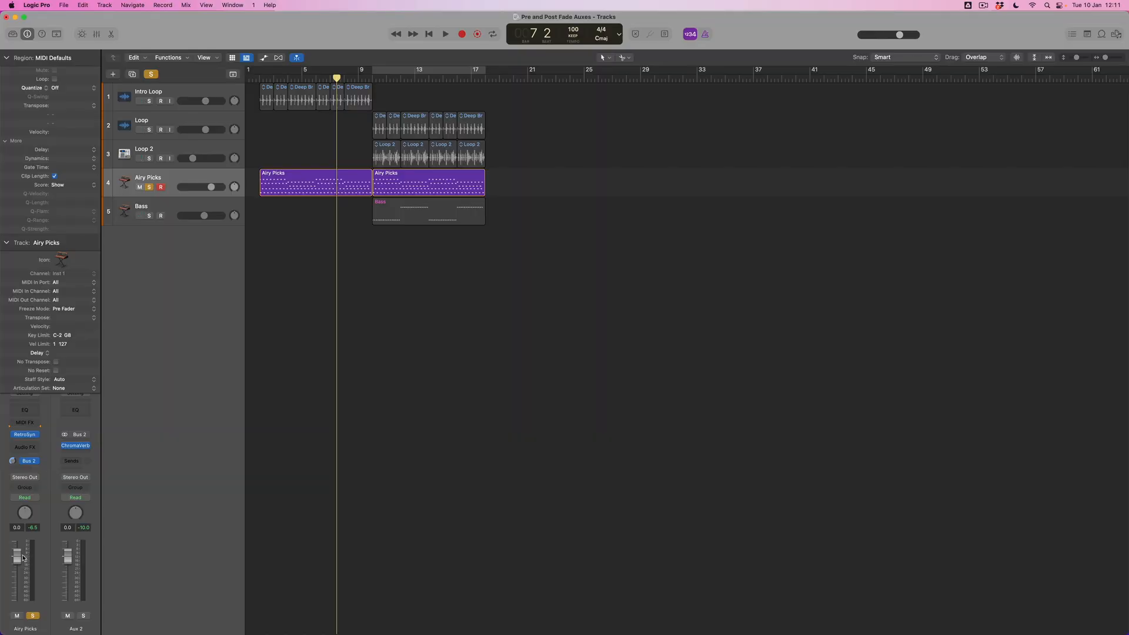
{"action": "left_click_drag", "start_coordinate": [17, 556], "coordinate": [18, 600]}
Step: Play the Airy Picks track from the start to hear the pre-fader reverb alone, and inspect ChromaVerb on the aux
{"action": "key", "text": "Return"}
{"action": "key", "text": "space"}
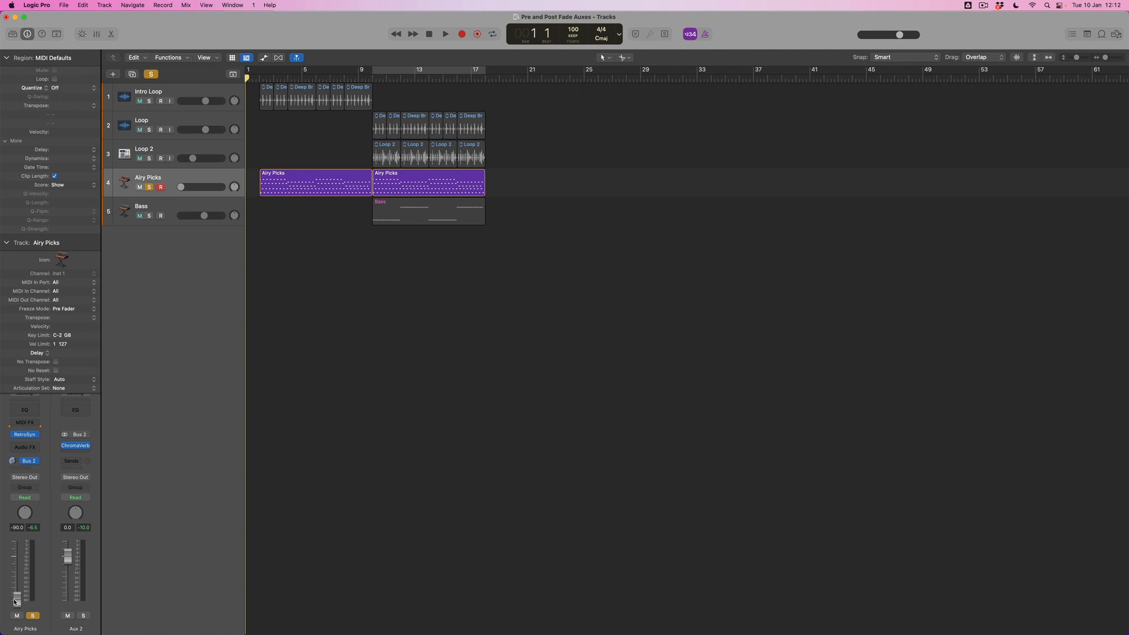
{"action": "key", "text": "space"}
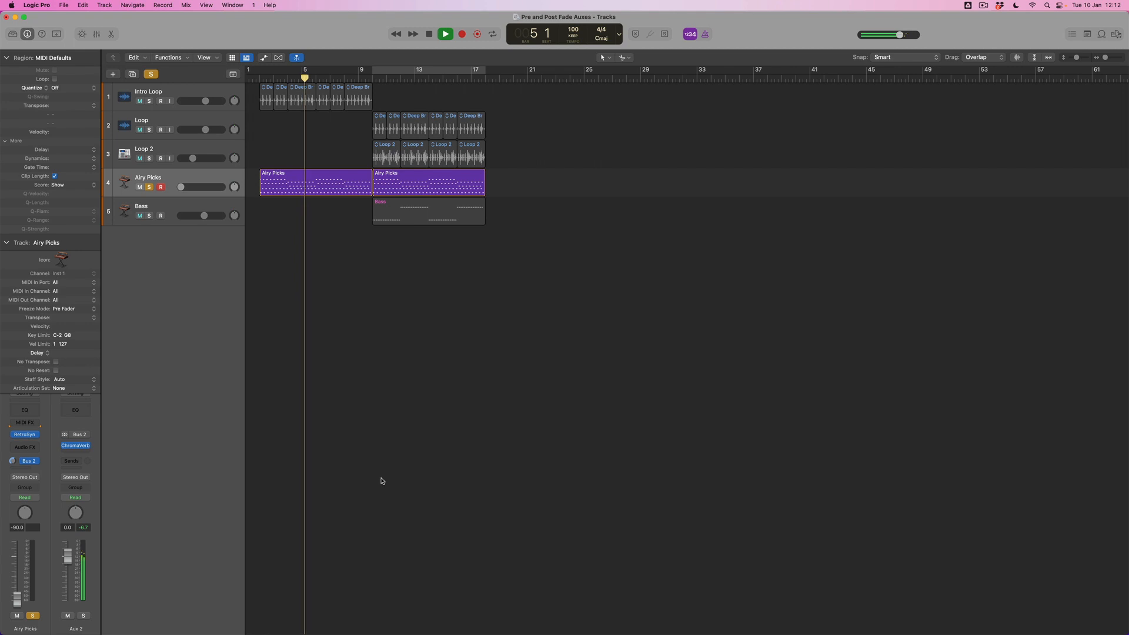
{"action": "key", "text": "space"}
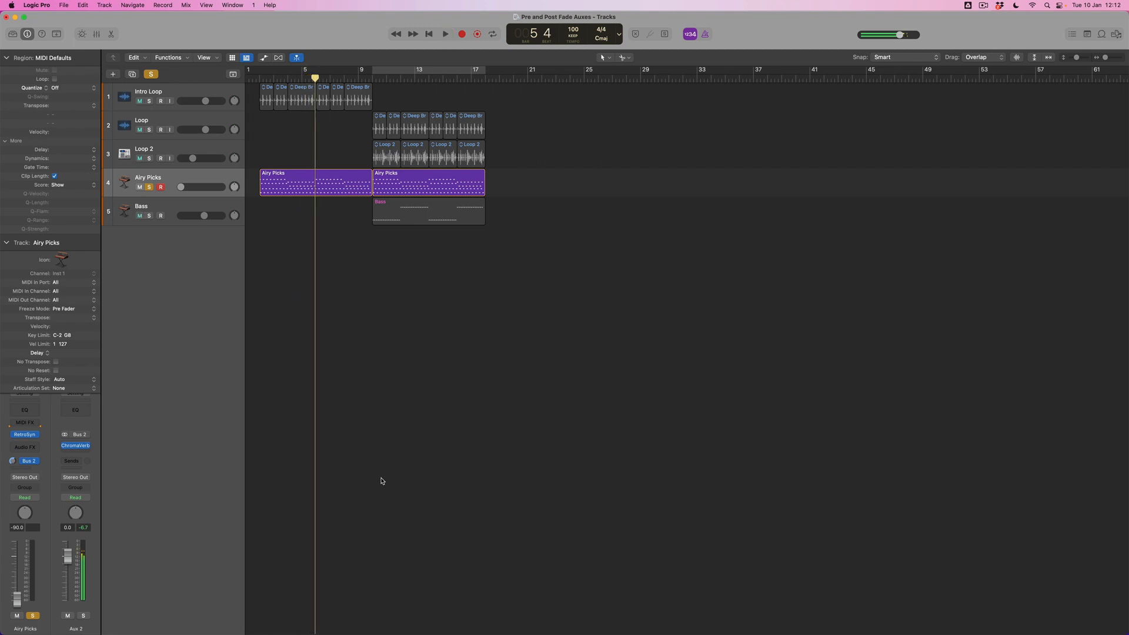
{"action": "key", "text": "Return"}
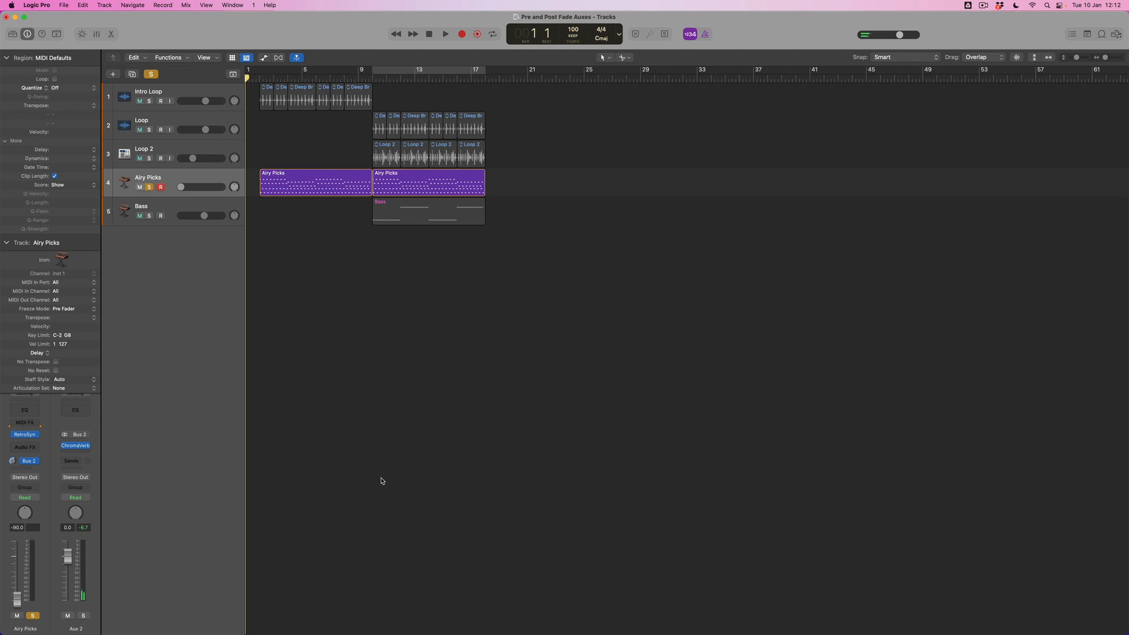
{"action": "left_click", "coordinate": [76, 447]}
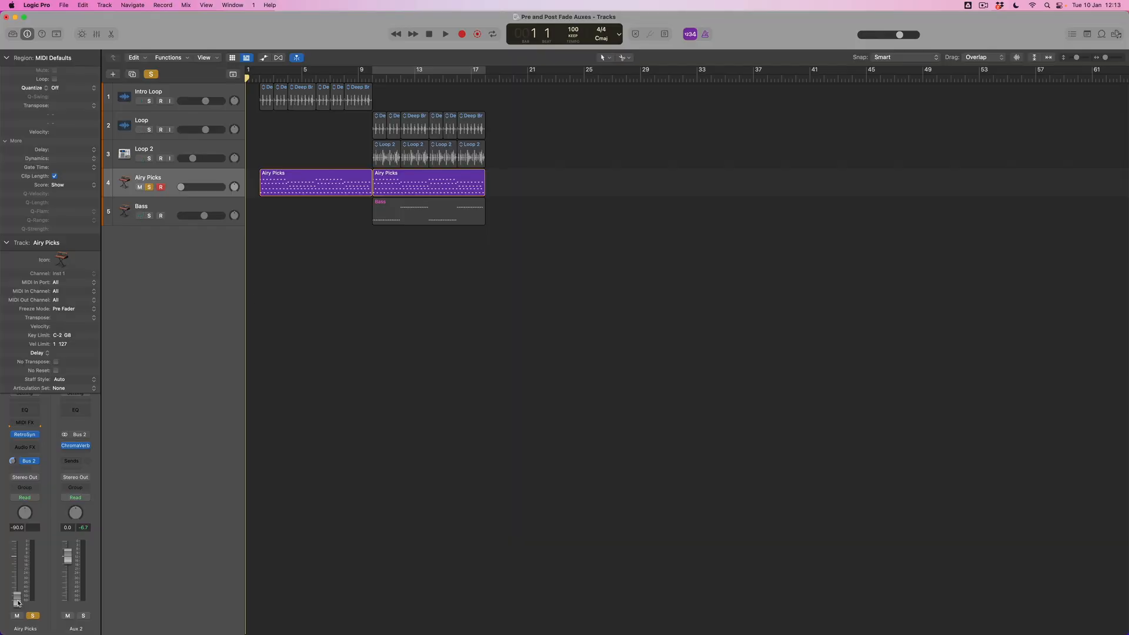
Step: Pull the Airy Picks fader down to -∞ dB and show automation for the tracks
{"action": "mouse_move", "coordinate": [18, 603]}
{"action": "left_mouse_down"}
{"action": "mouse_move", "coordinate": [18, 564]}
{"action": "mouse_move", "coordinate": [17, 600]}
{"action": "left_mouse_up"}
{"action": "left_click", "coordinate": [166, 180]}
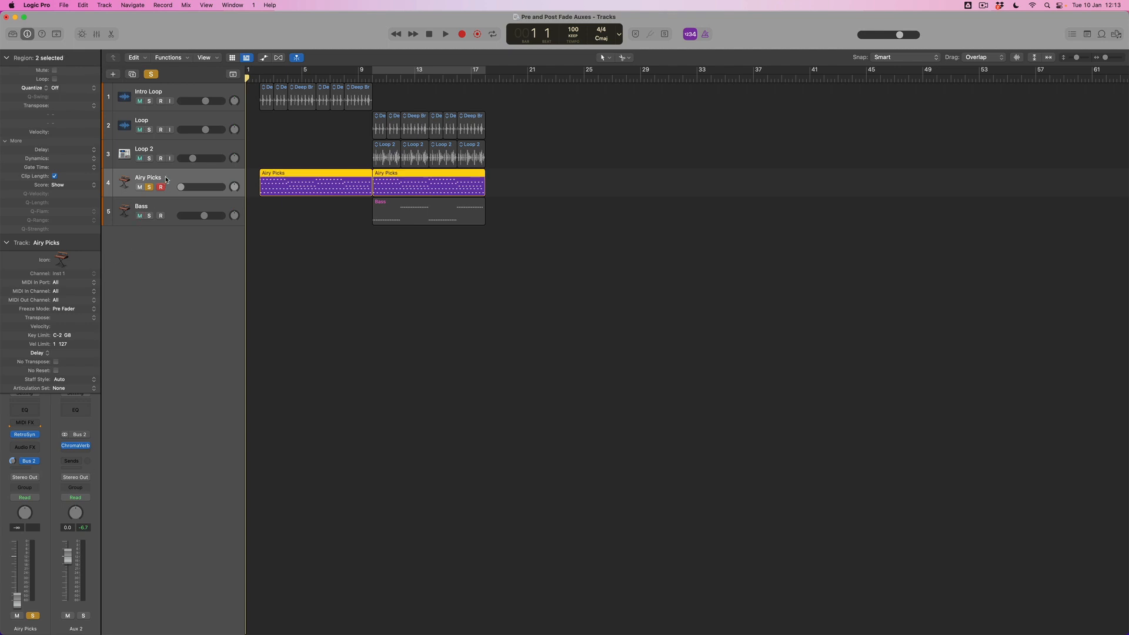
{"action": "key", "text": "a"}
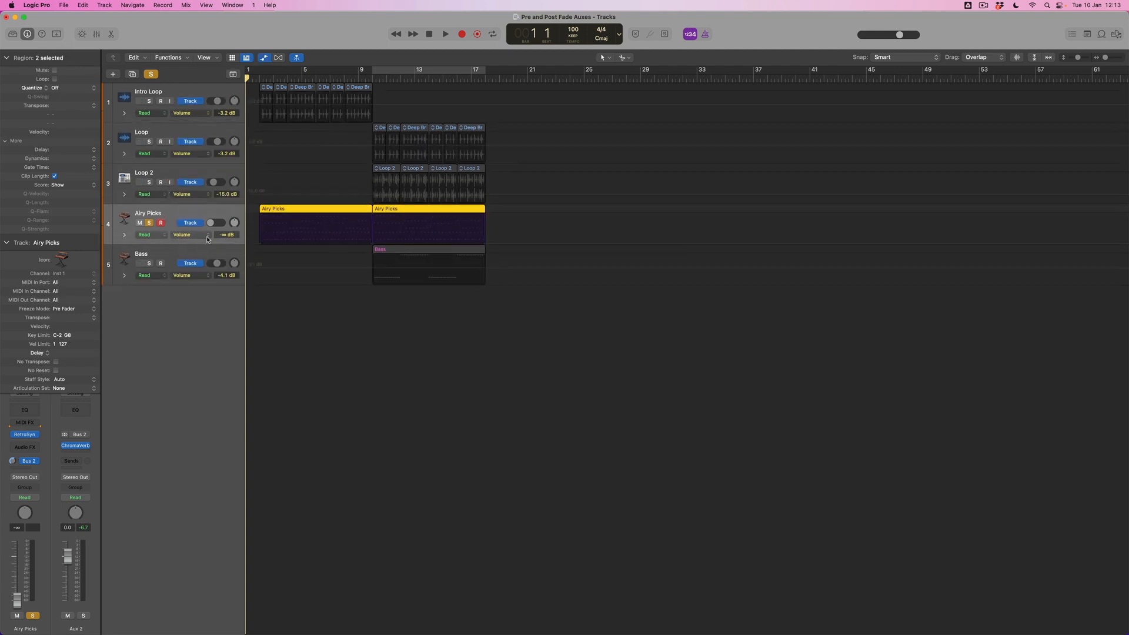
Step: Draw Airy Picks volume automation that holds at -∞ dB until about bar 6 and rises to 0.0 dB at bar 10
{"action": "left_click", "coordinate": [253, 209]}
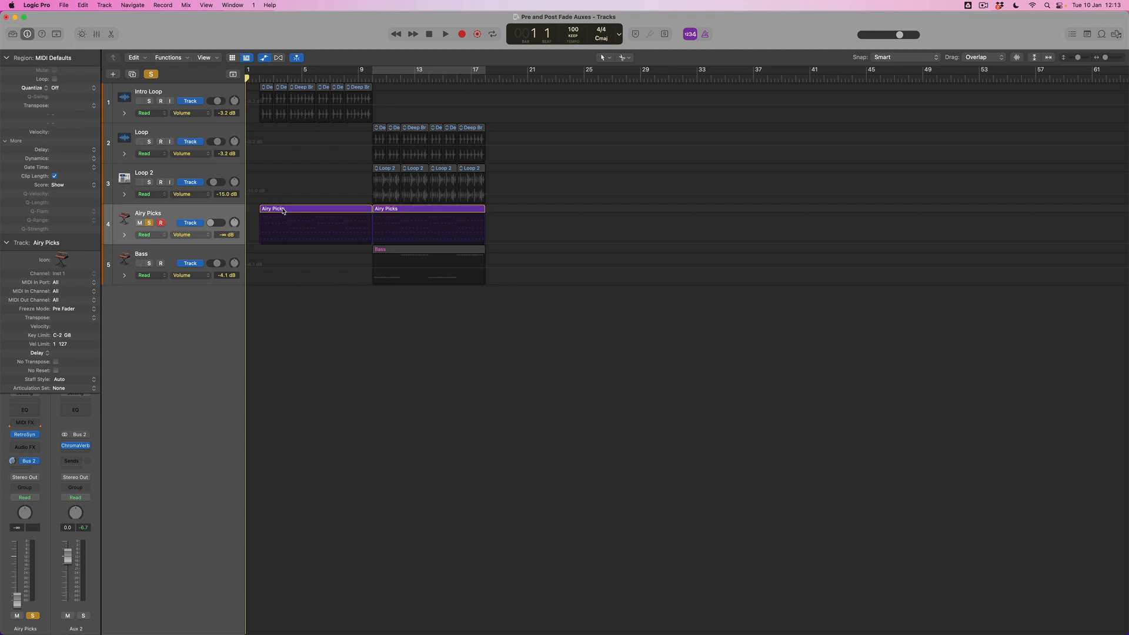
{"action": "left_click", "coordinate": [261, 246]}
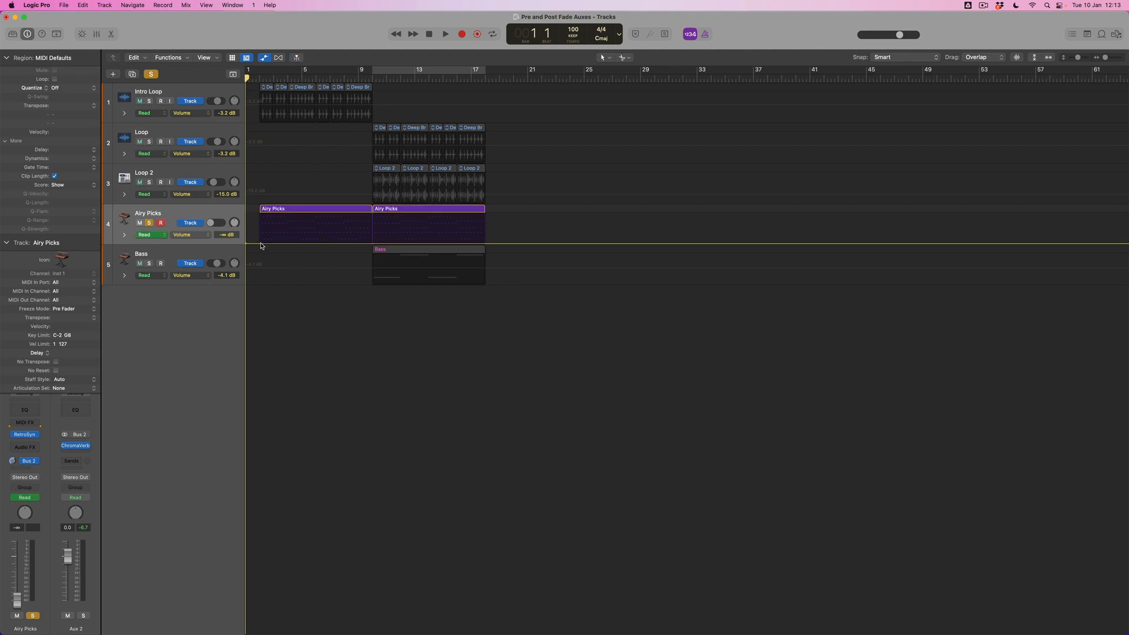
{"action": "left_click", "coordinate": [265, 247]}
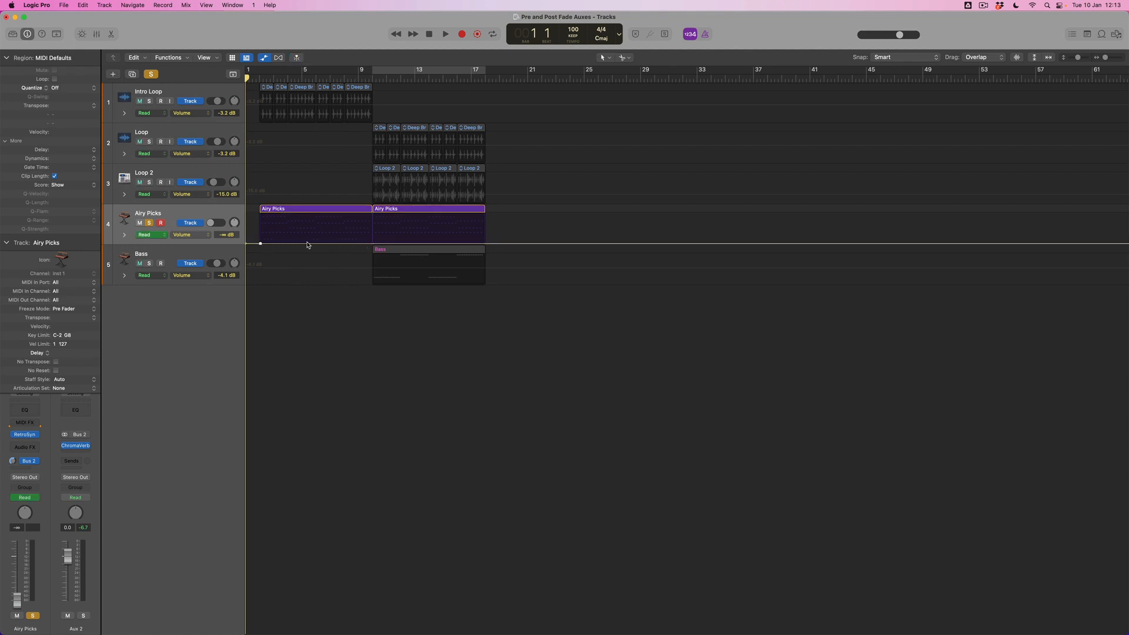
{"action": "left_click", "coordinate": [371, 244]}
{"action": "left_click_drag", "start_coordinate": [376, 244], "coordinate": [378, 222]}
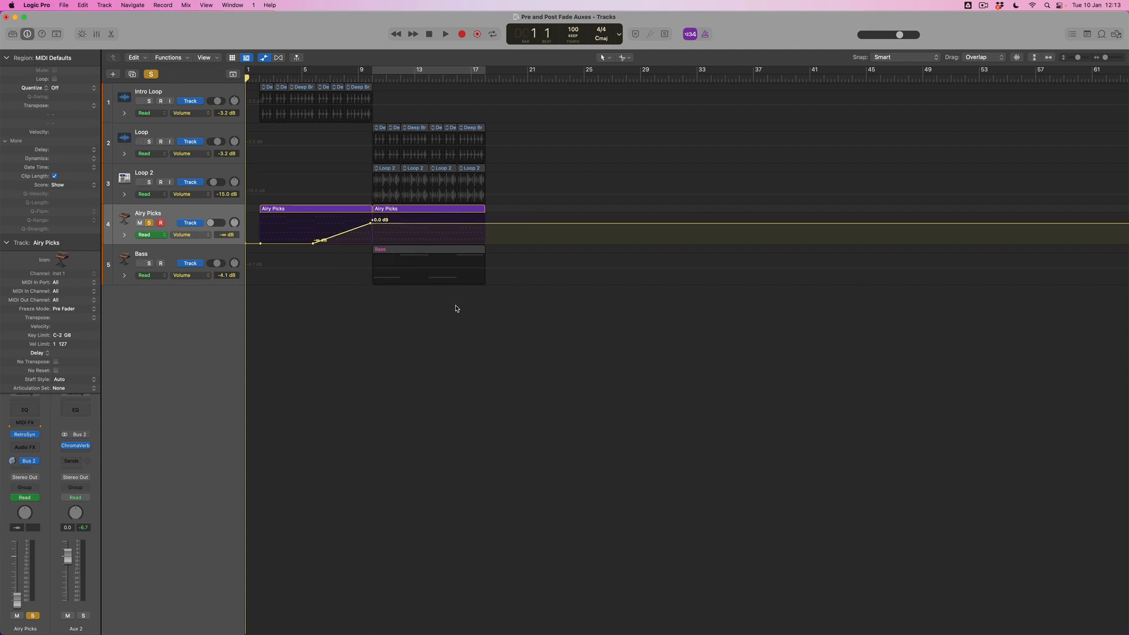
Step: Unsolo the Airy Picks track and play the full arrangement from the start through bar 17
{"action": "key", "text": "Return"}
{"action": "left_click", "coordinate": [150, 223]}
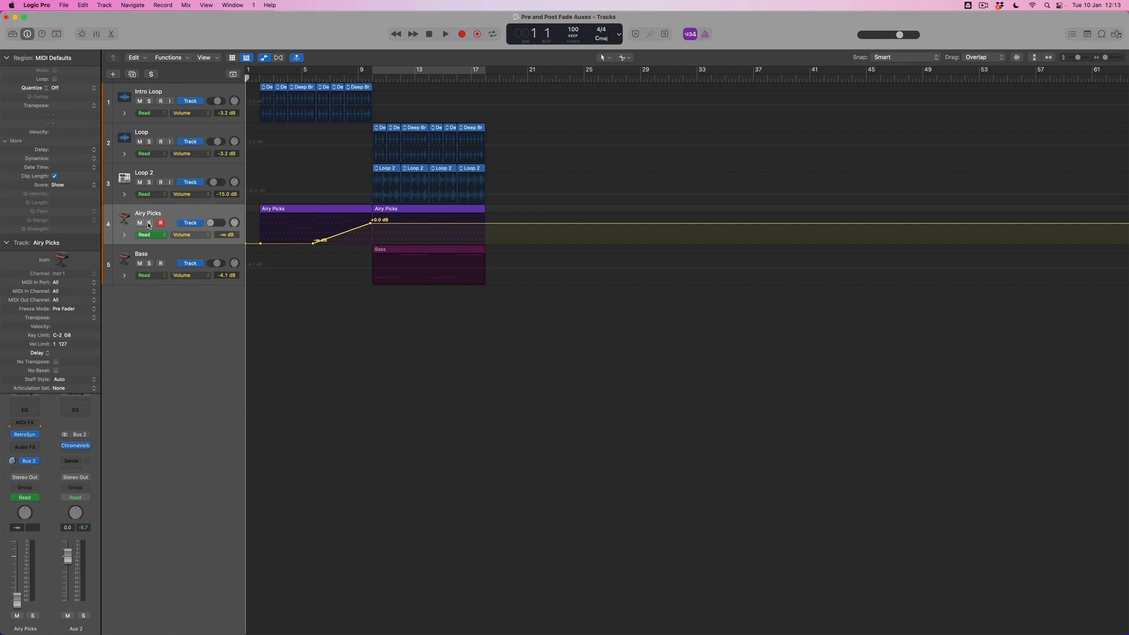
{"action": "key", "text": "space"}
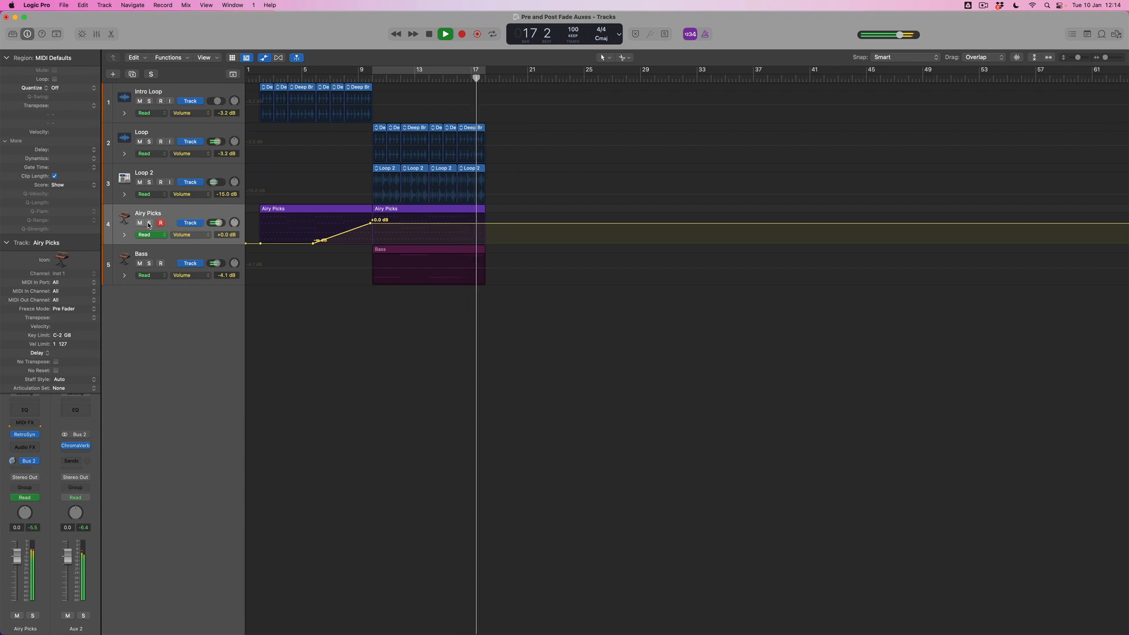
{"action": "key", "text": "space"}
{"action": "key", "text": "Return"}
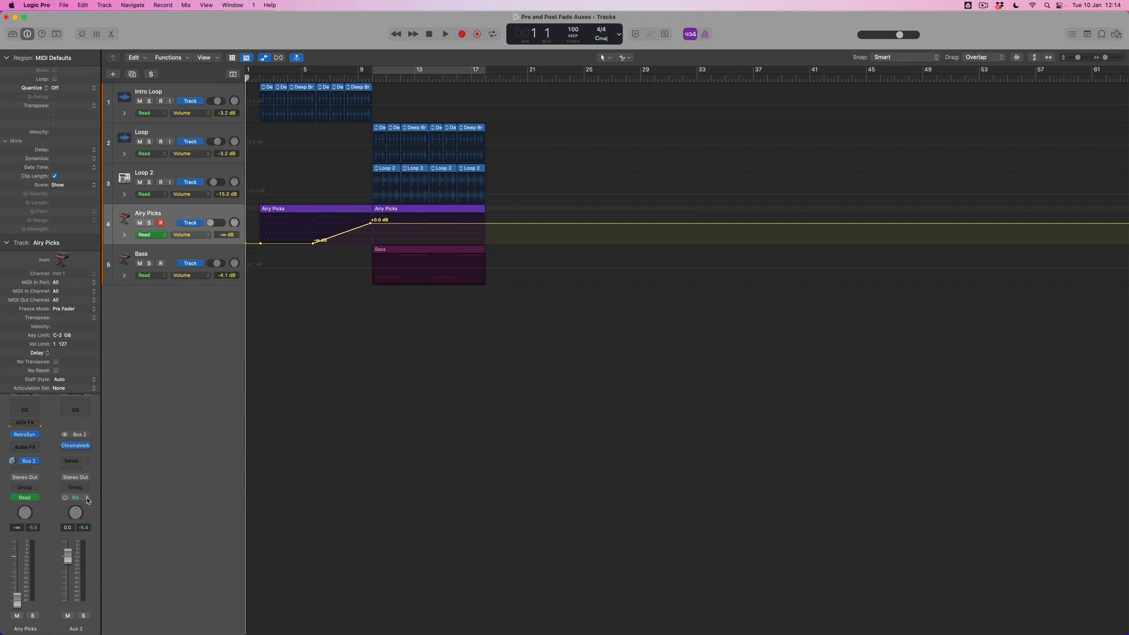
Step: Rename the Aux 2 channel as REVERB and set its automation mode to Latch
{"action": "double_click", "coordinate": [76, 628]}
{"action": "type", "text": "REVERB"}
{"action": "key", "text": "Return"}
{"action": "left_click", "coordinate": [87, 499]}
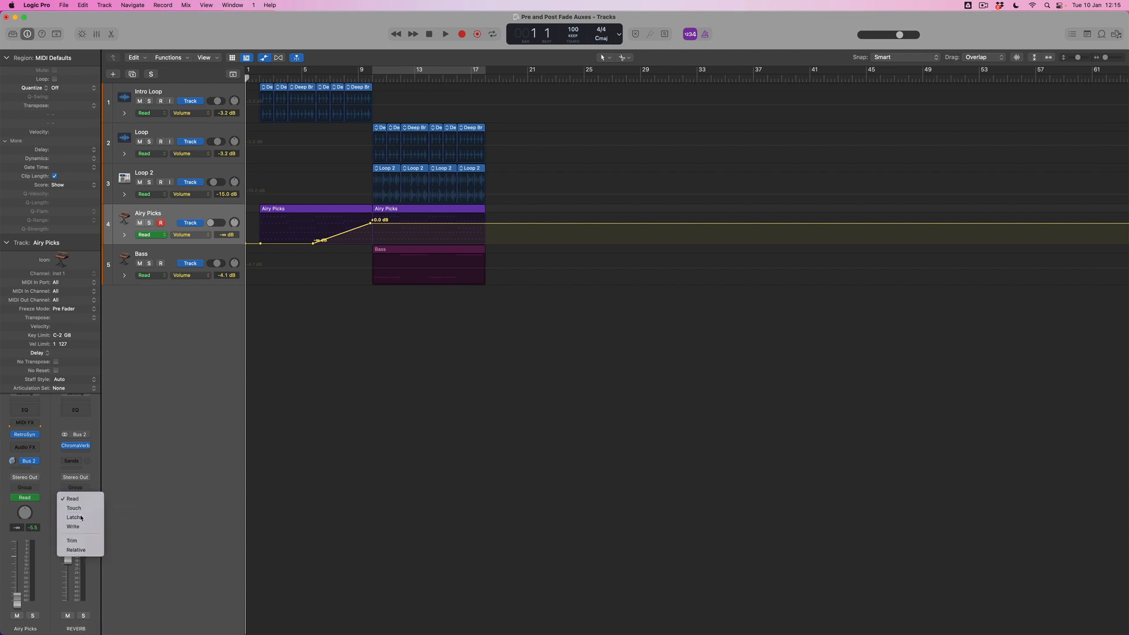
{"action": "left_click", "coordinate": [76, 517]}
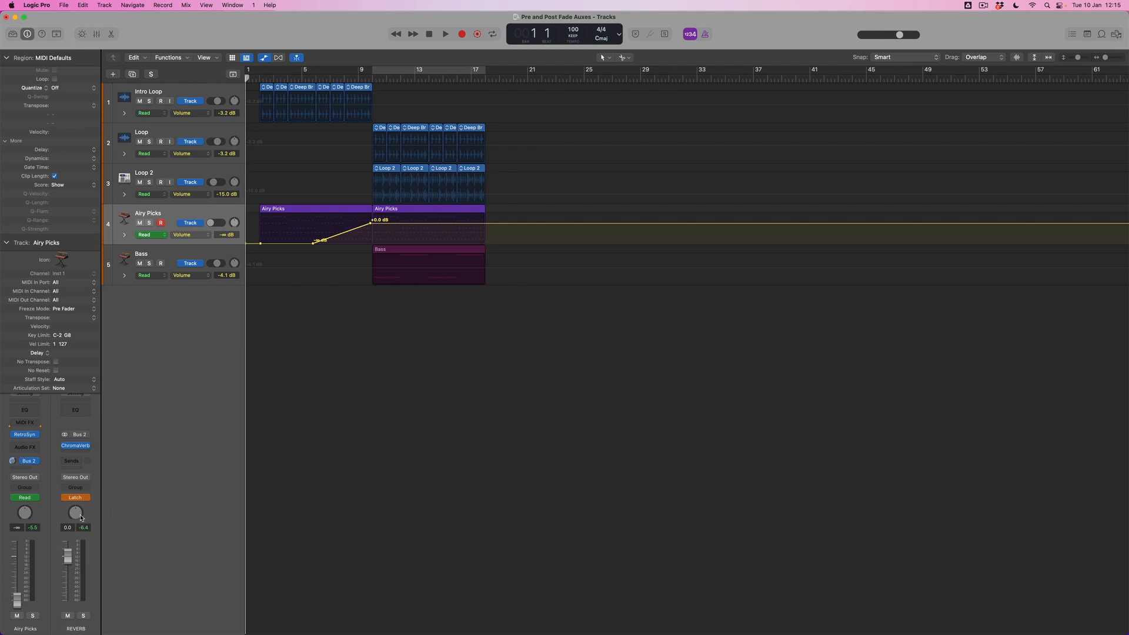
Step: Play from about bar 8 and record a REVERB fader move down to -4.0 dB just after bar 10
{"action": "left_click", "coordinate": [351, 78]}
{"action": "key", "text": "space"}
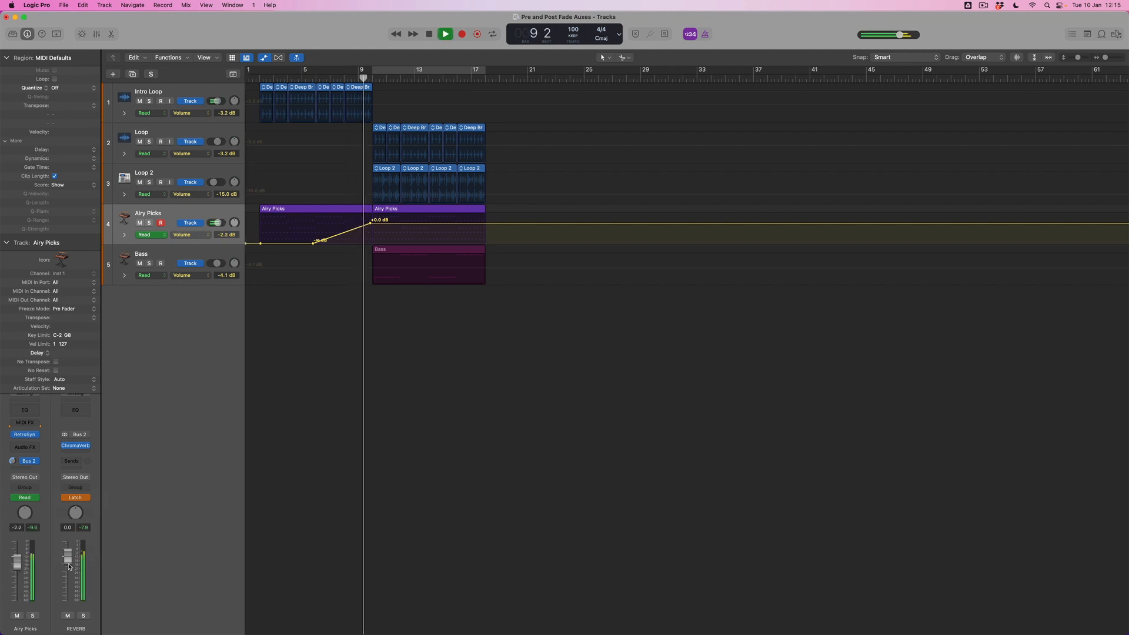
{"action": "left_click_drag", "start_coordinate": [68, 562], "coordinate": [62, 578]}
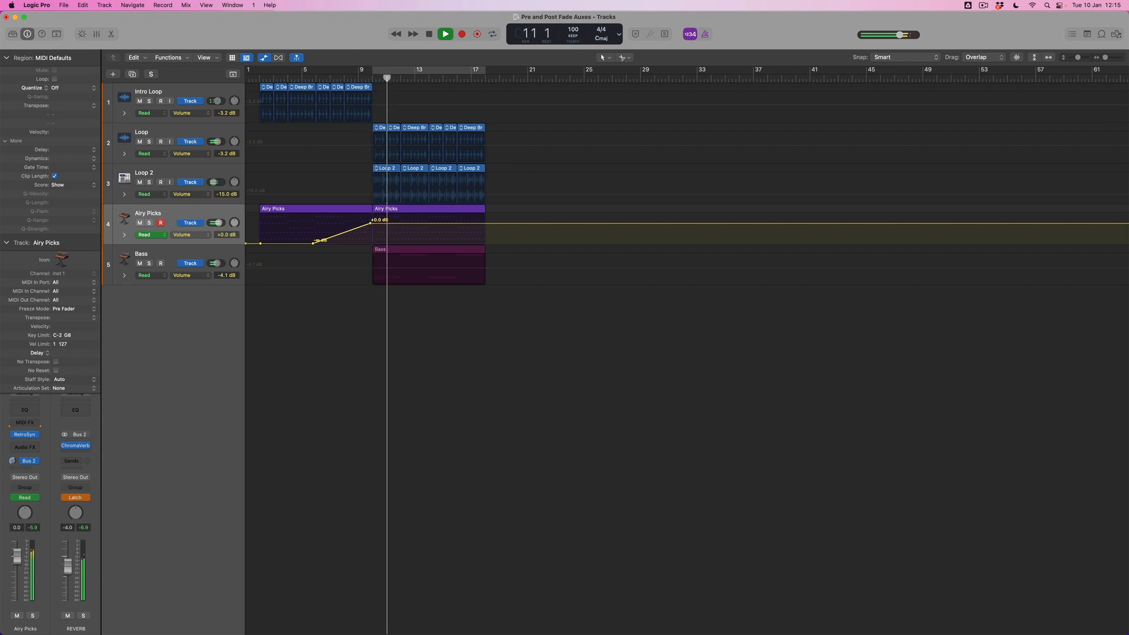
{"action": "key", "text": "space"}
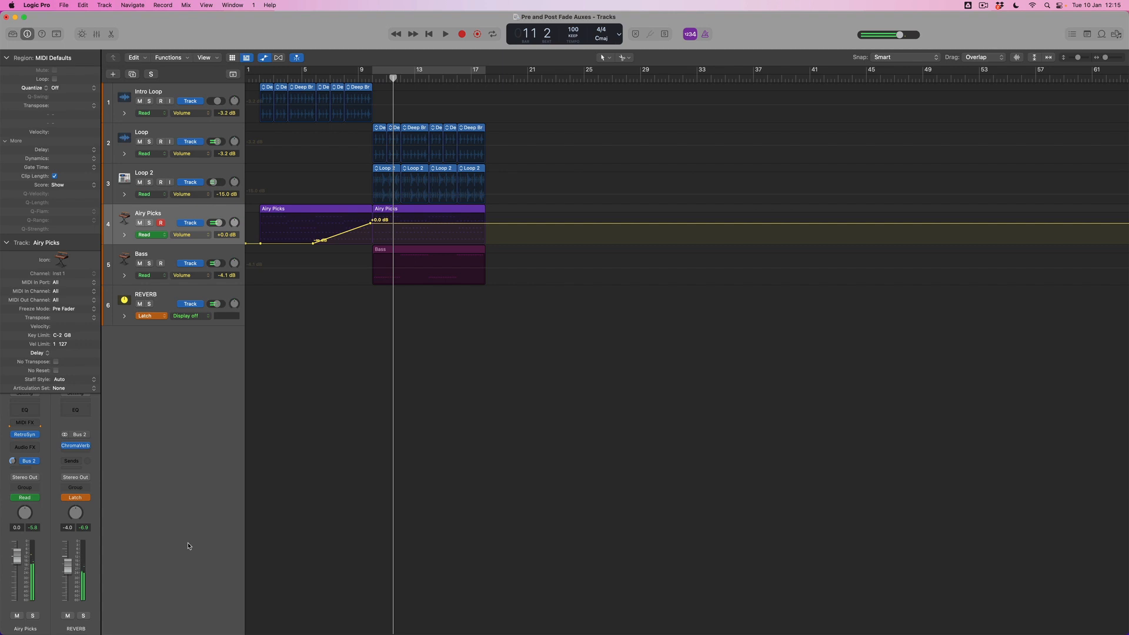
Step: Set the REVERB track's automation mode to Read and display its Volume automation
{"action": "left_click", "coordinate": [165, 297]}
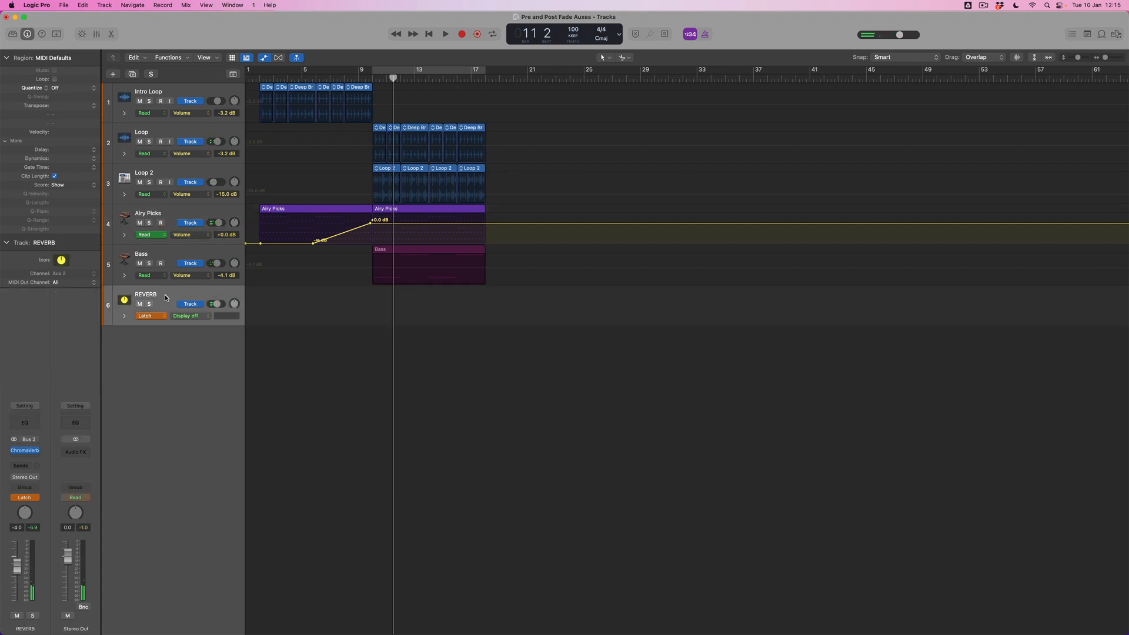
{"action": "left_click", "coordinate": [163, 320]}
{"action": "left_click", "coordinate": [148, 305]}
{"action": "left_click", "coordinate": [203, 316]}
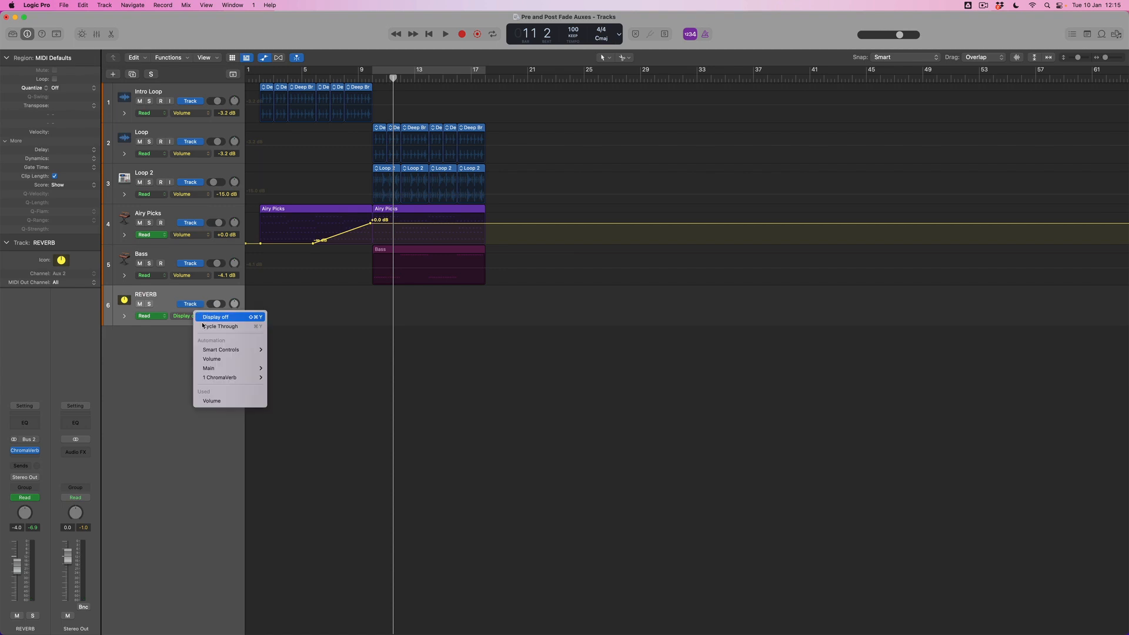
{"action": "left_click", "coordinate": [219, 359]}
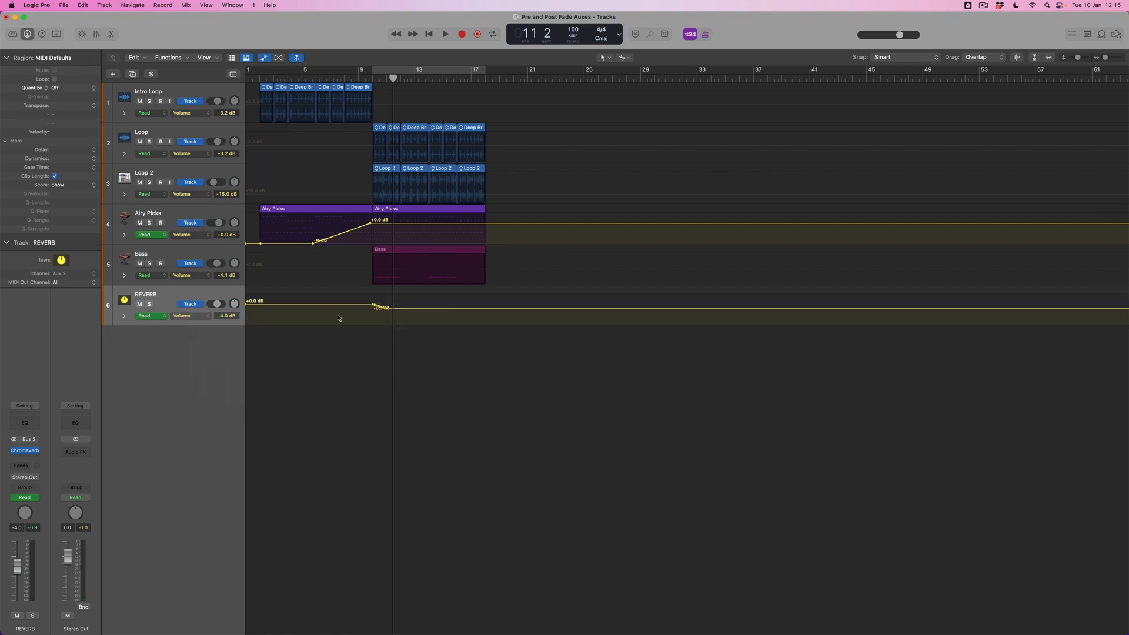
Step: Enlarge the tracks vertically and adjust the REVERB volume automation between about bars 10 and 13
{"action": "key", "text": "cmd+Down"}
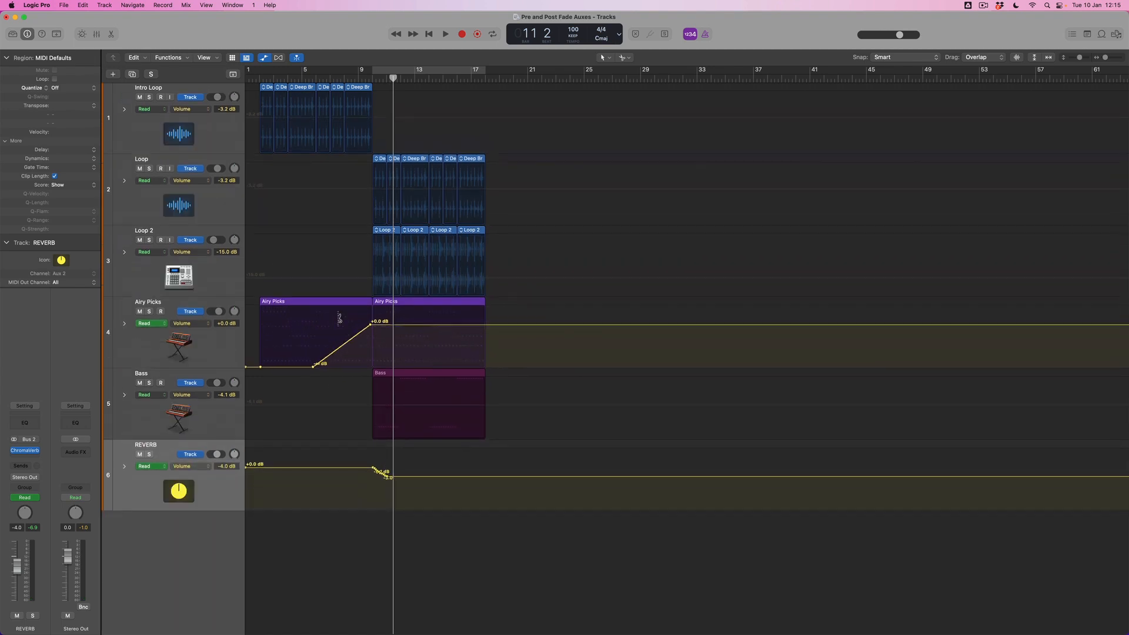
{"action": "left_click", "coordinate": [421, 477]}
{"action": "left_click_drag", "start_coordinate": [420, 477], "coordinate": [374, 474]}
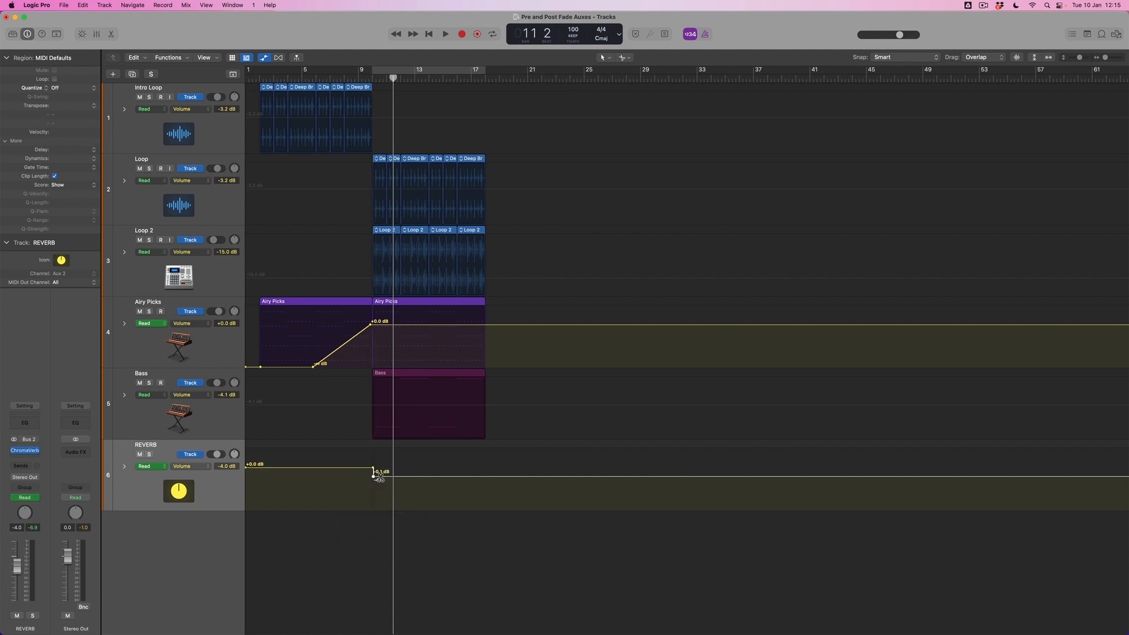
{"action": "key", "text": "super+Down"}
{"action": "key", "text": "super+Down"}
{"action": "left_click_drag", "start_coordinate": [401, 556], "coordinate": [401, 560]}
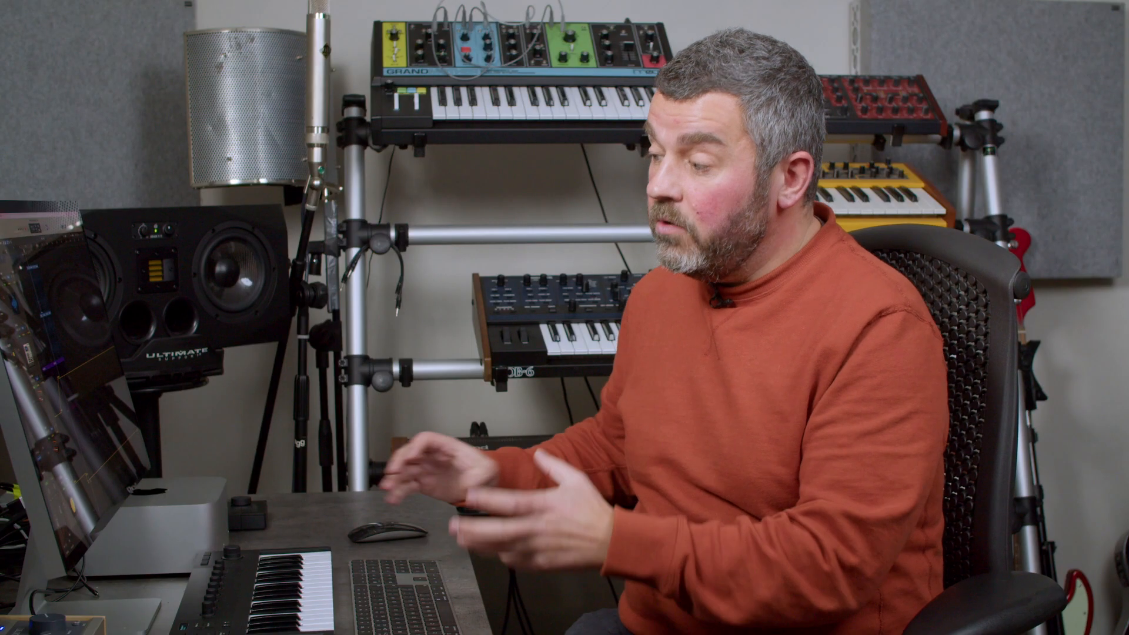